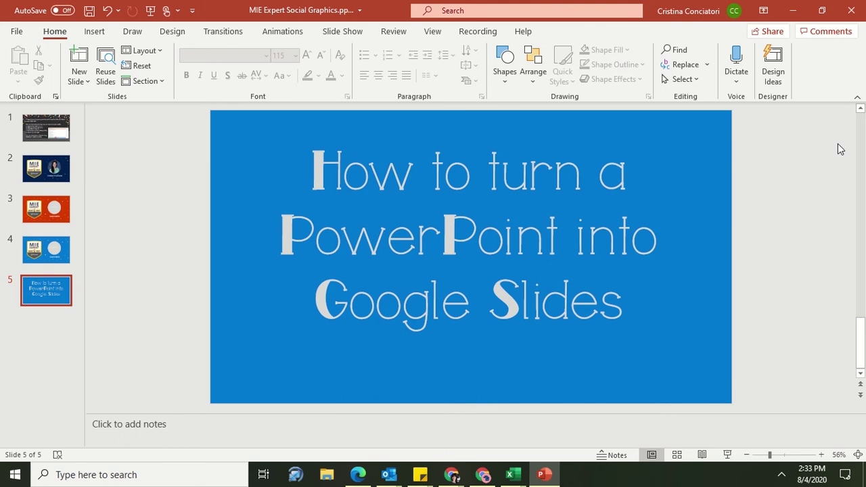
Step: Choose JeopardyReview.pptx from ITLiteracy > PowerPoint in Drive's file-upload dialog
left_click(454, 476)
left_click(510, 438)
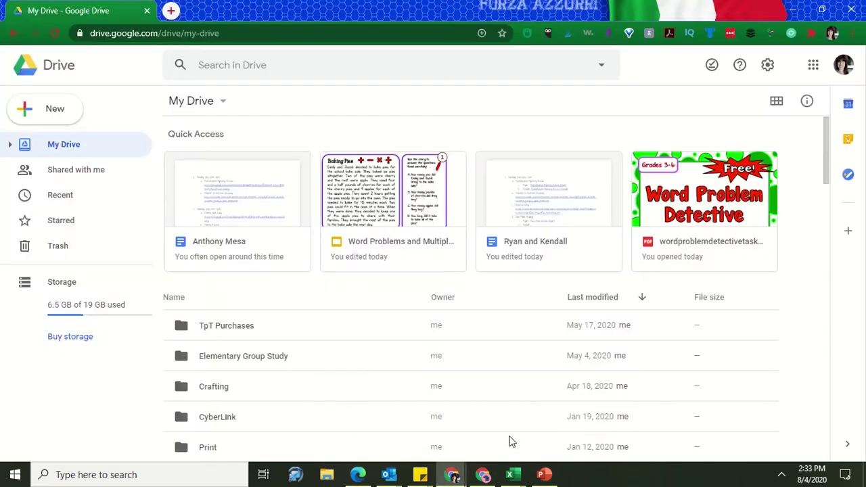
left_click(59, 112)
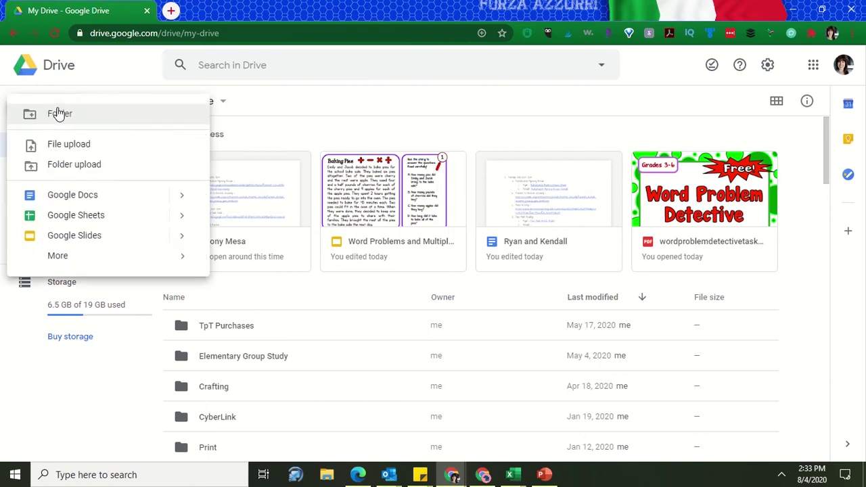
left_click(69, 146)
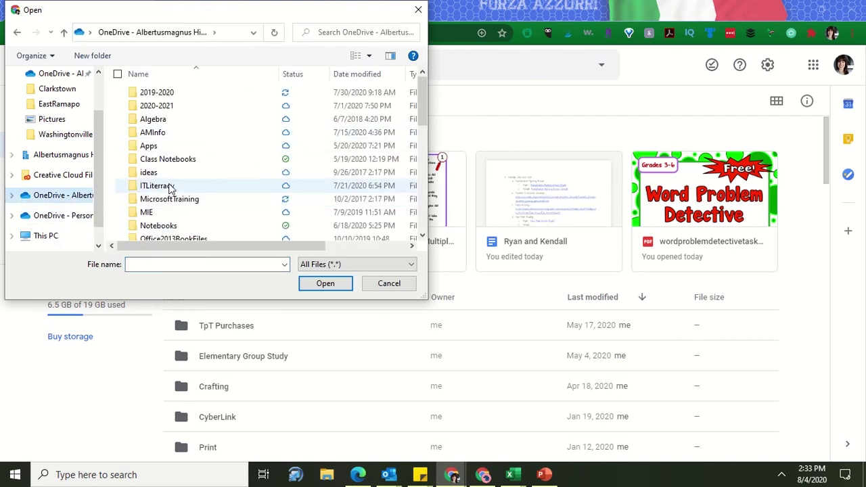
double_click(169, 187)
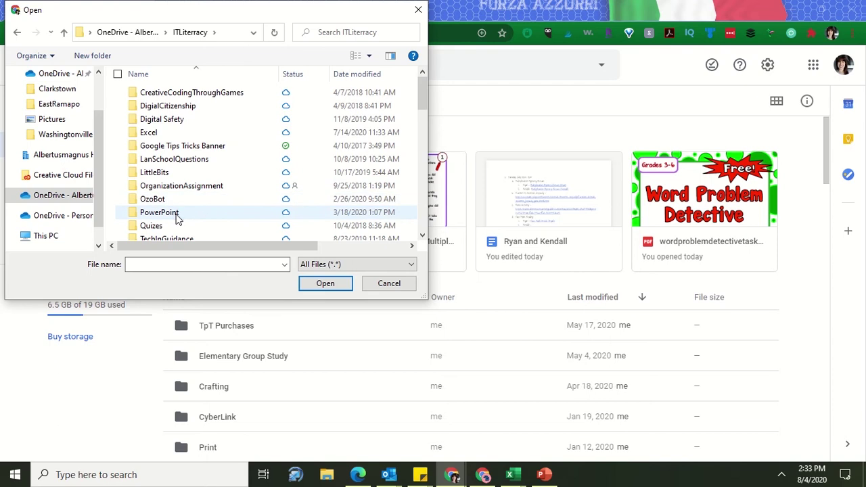
double_click(160, 213)
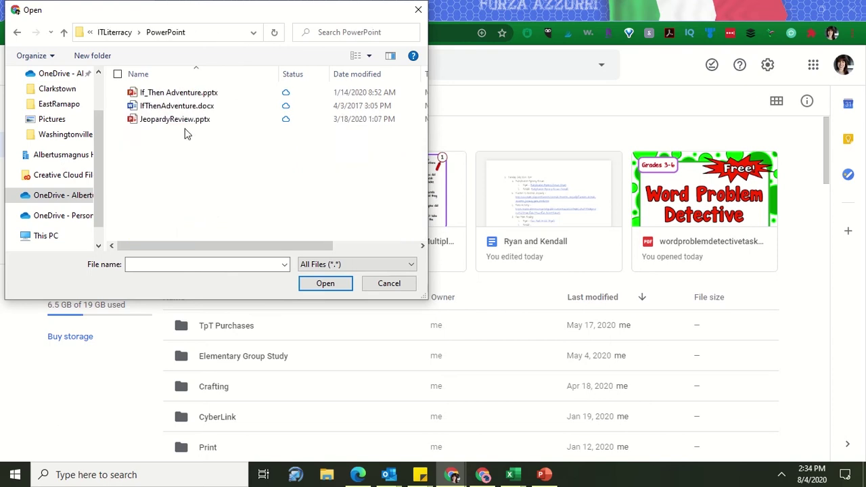
left_click(184, 120)
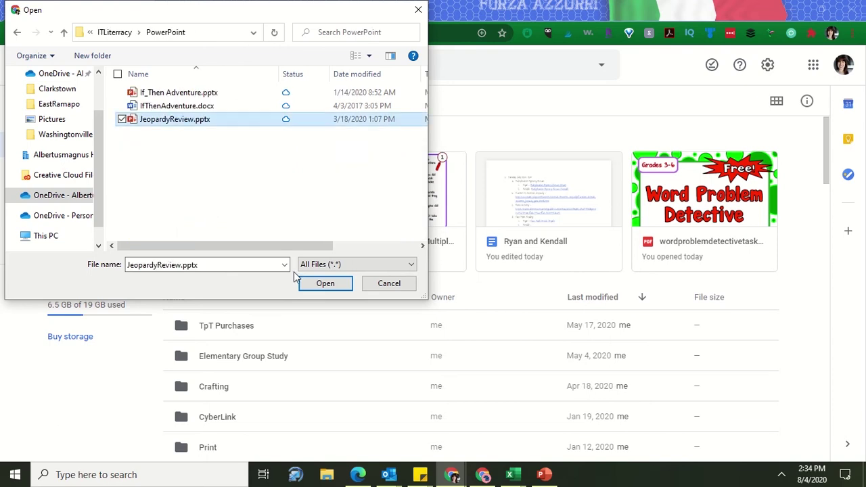
Step: Upload JeopardyReview.pptx and search Drive for 'jeopar' to find it
left_click(339, 287)
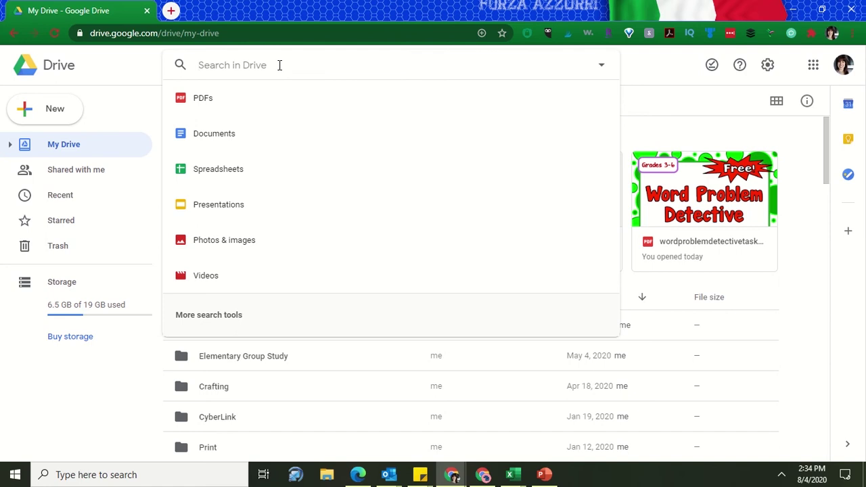
type("jeo")
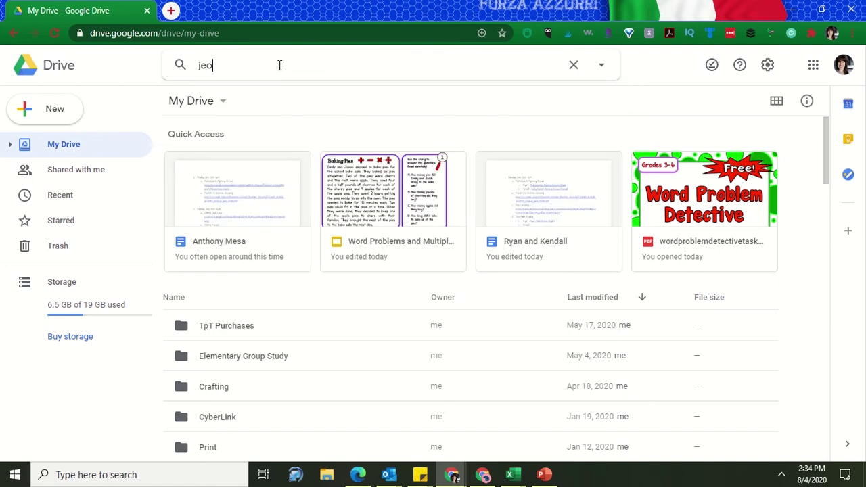
type("par")
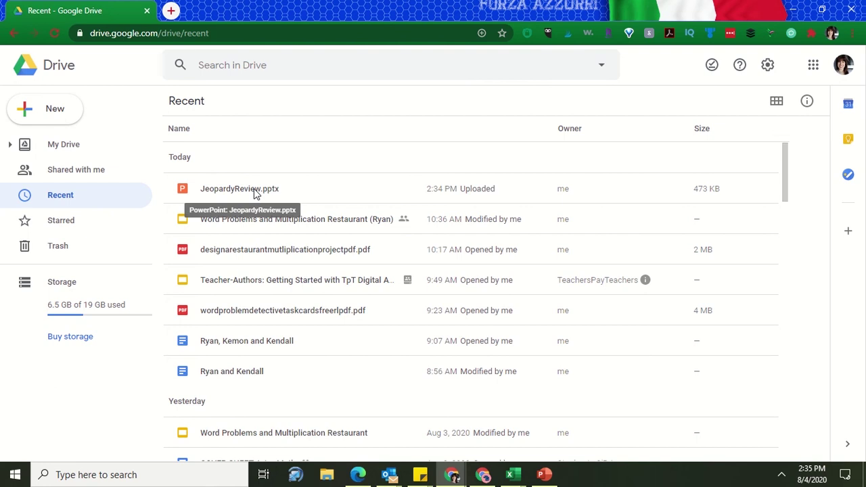
Step: Preview the uploaded JeopardyReview.pptx and list the apps it can open with
double_click(254, 193)
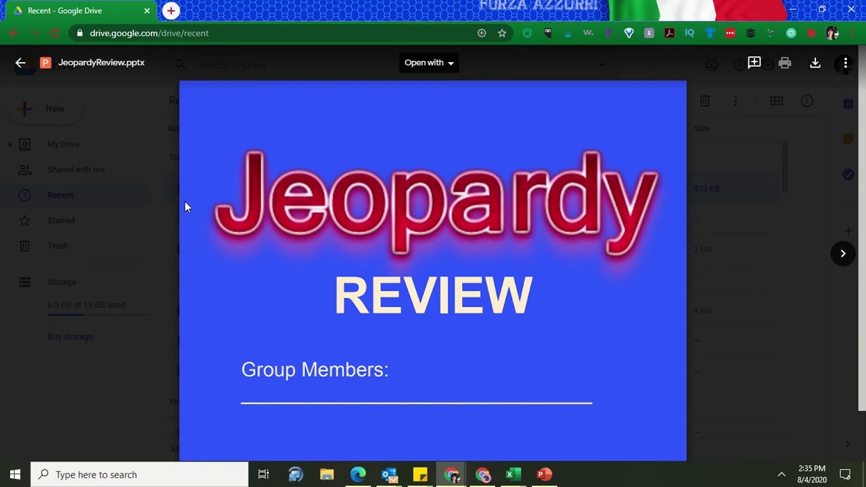
mouse_move(433, 270)
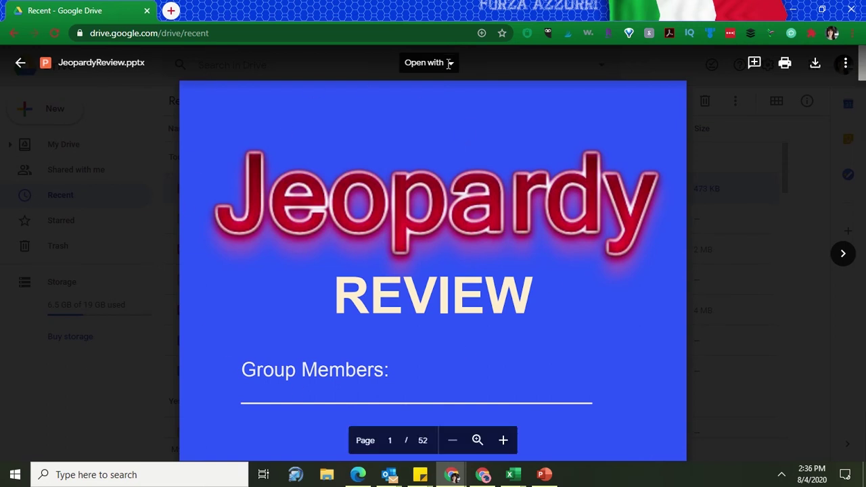
left_click(450, 65)
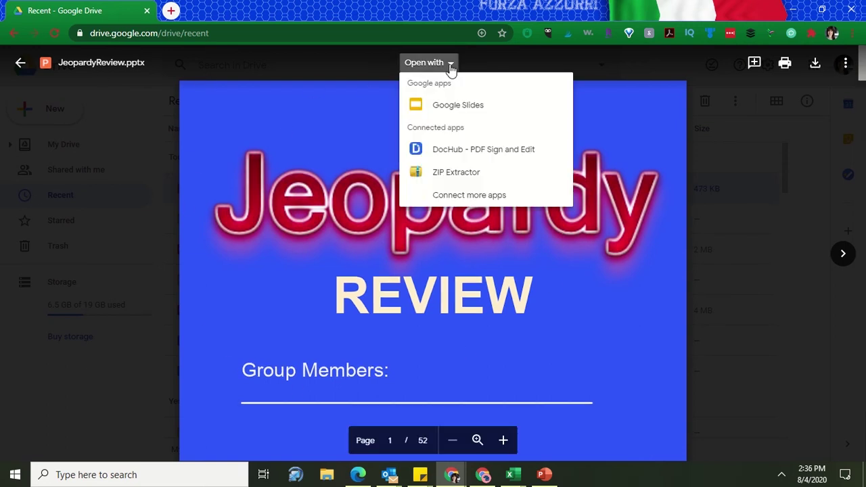
Step: Open JeopardyReview.pptx in the Google Slides editor from the Open with list
left_click(458, 110)
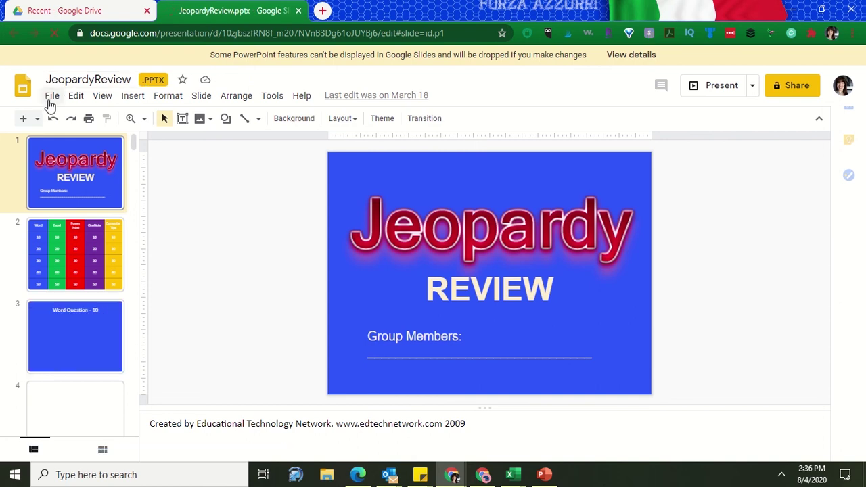
Step: Convert JeopardyReview via File > Save as Google Slides into a new tab
left_click(51, 98)
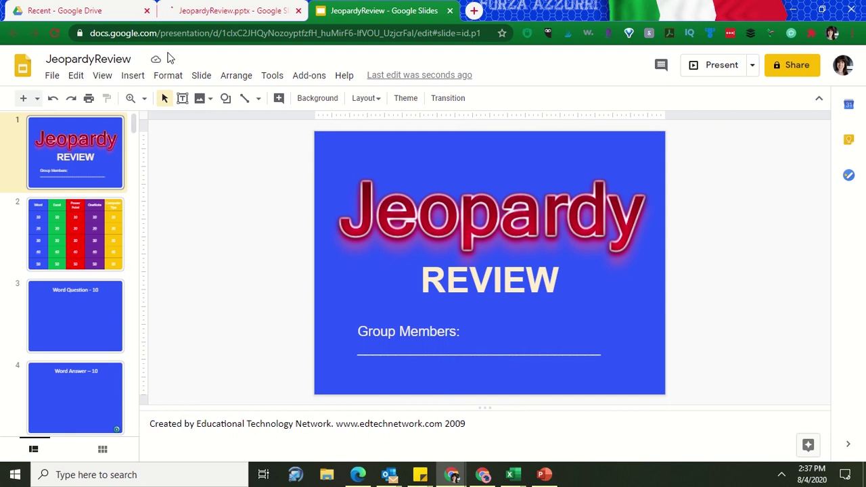
Step: Back in Drive, close the preview and delete the original JeopardyReview.pptx
left_click(101, 11)
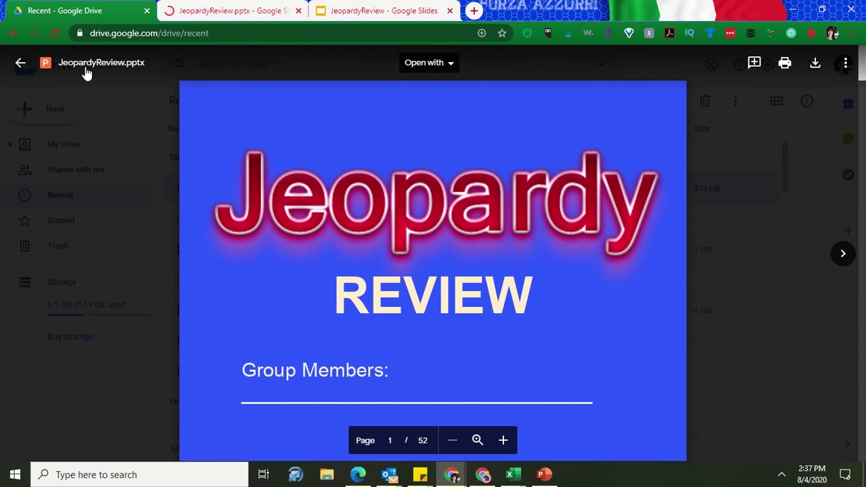
left_click(21, 62)
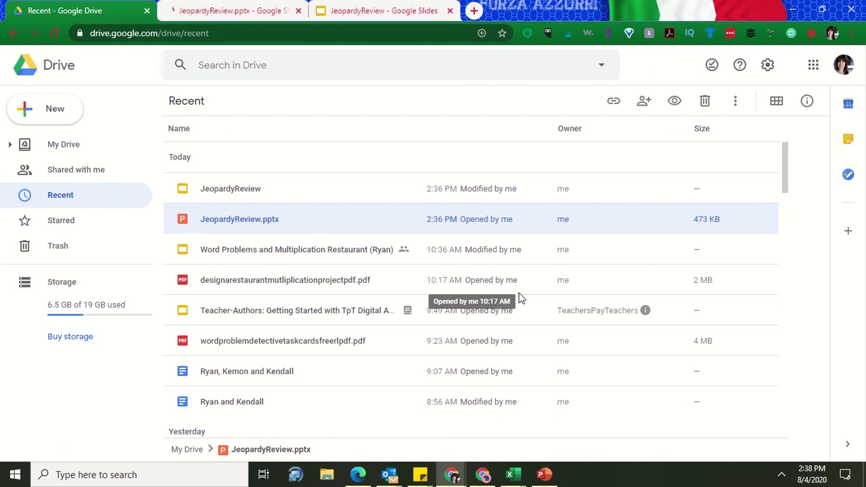
key("Delete")
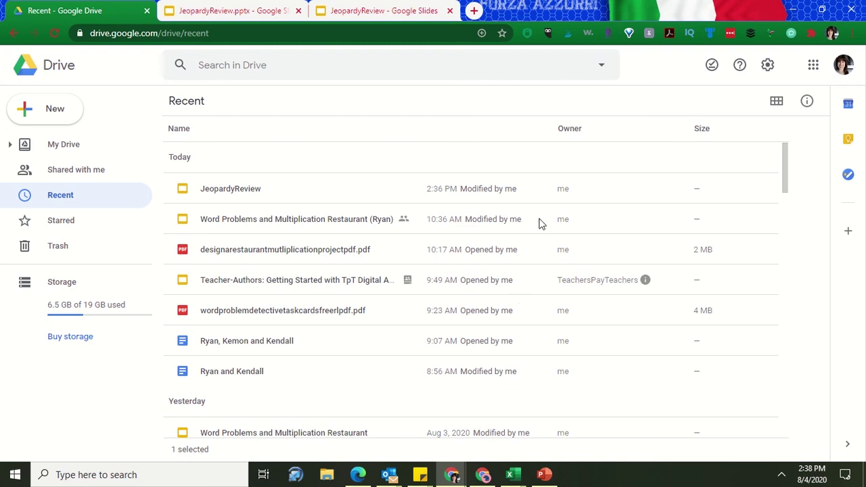
Step: Enable 'Convert uploaded files to Google Docs editor format' in Drive Settings
left_click(768, 72)
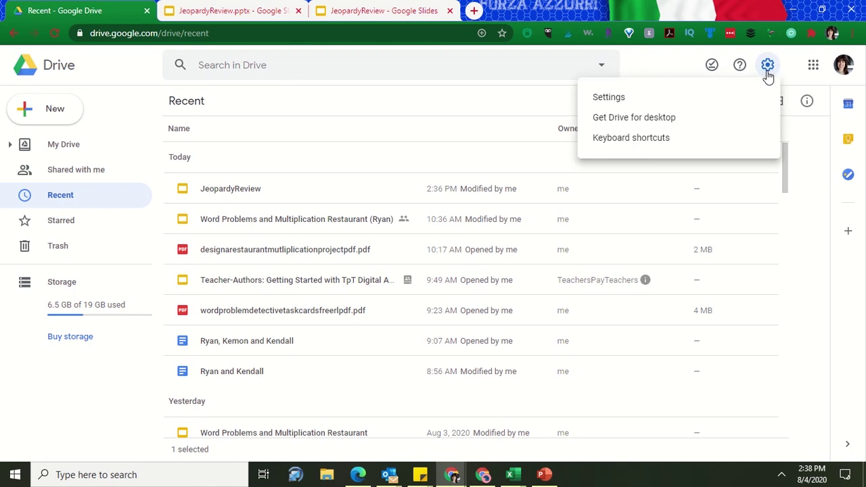
left_click(610, 100)
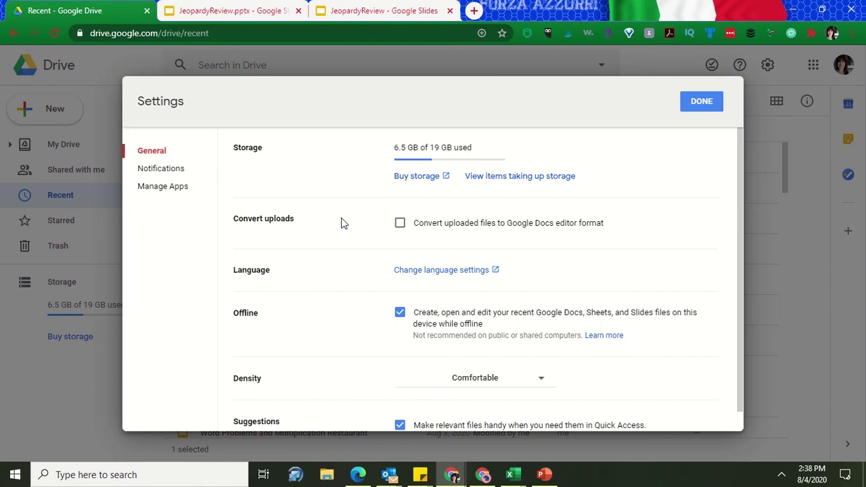
left_click(400, 224)
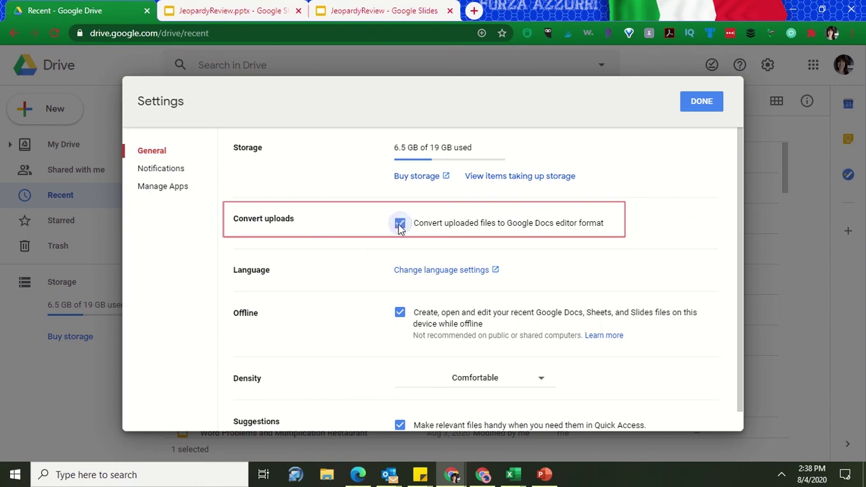